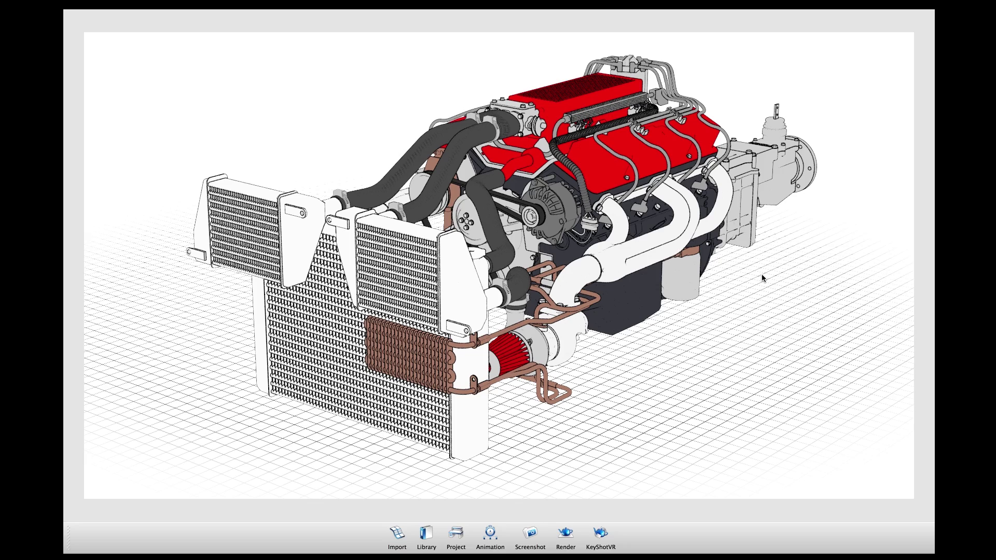
Orbit and zoom the view down toward the forklift's grey crate.
drag(643, 302, 435, 286)
alt+right_drag(434, 287, 677, 324)
drag(677, 325, 672, 292)
alt+right_drag(549, 298, 607, 313)
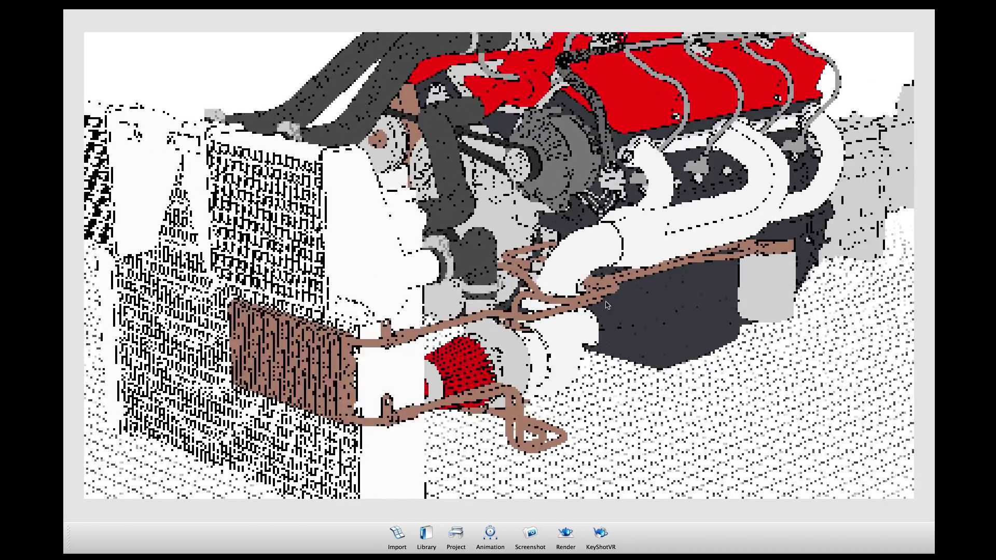
drag(607, 313, 632, 304)
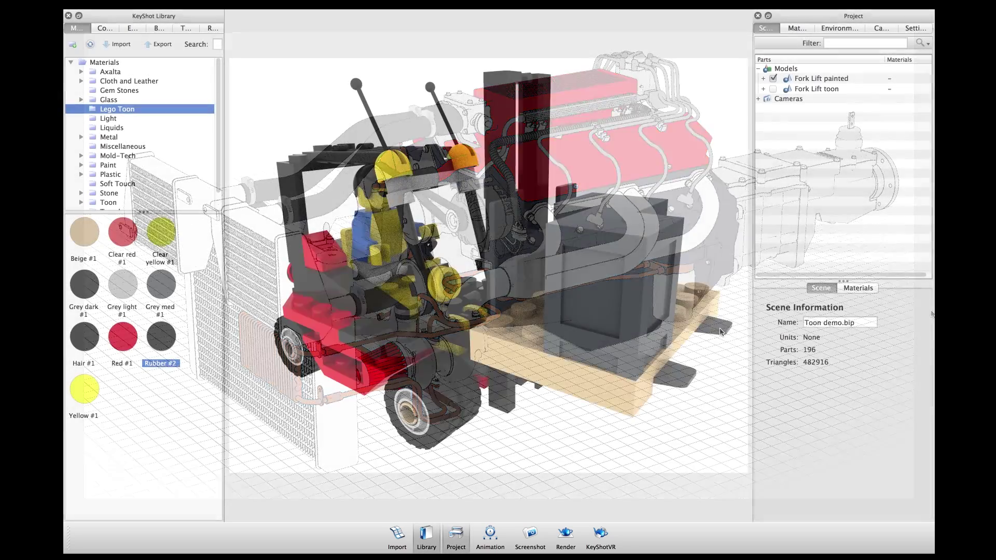
drag(702, 323, 596, 330)
drag(626, 283, 591, 287)
scroll(591, 286, up, 5)
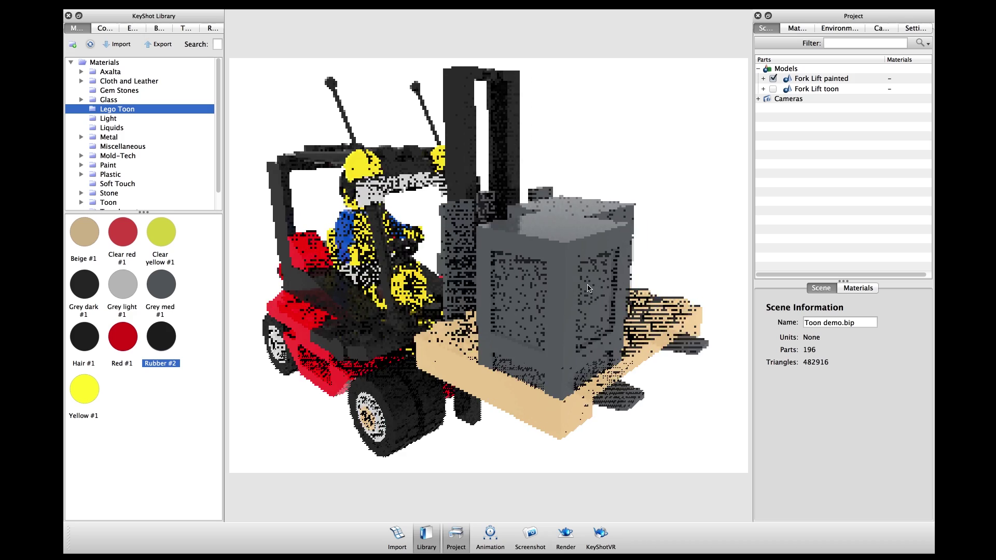
drag(639, 311, 536, 251)
scroll(596, 271, up, 3)
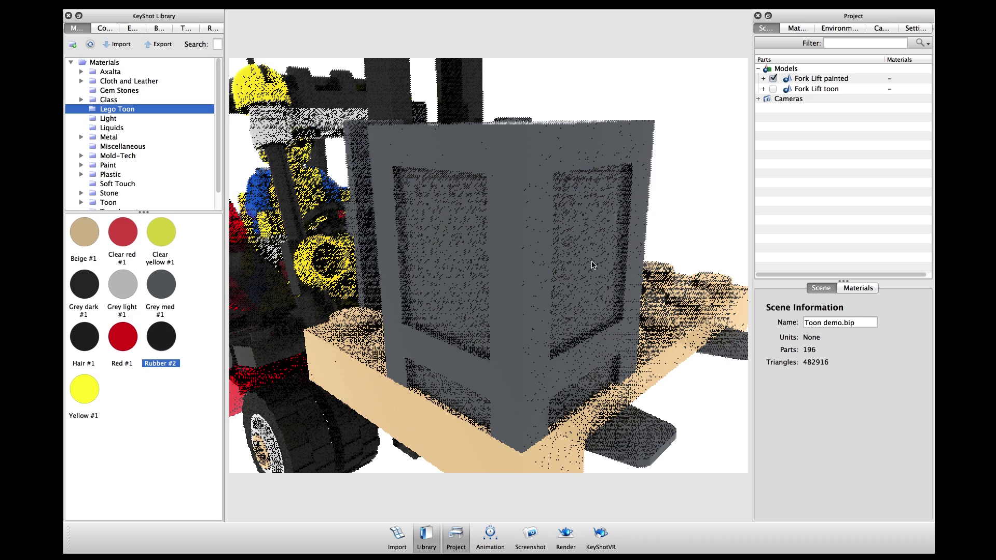
Change the crate's material type from Plastic to Toon.
double_click(543, 196)
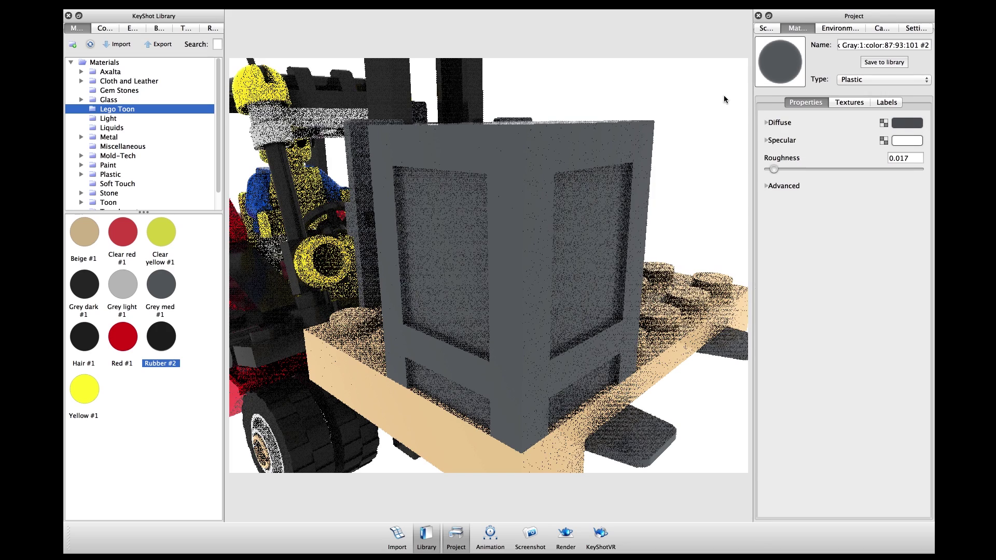
click(900, 78)
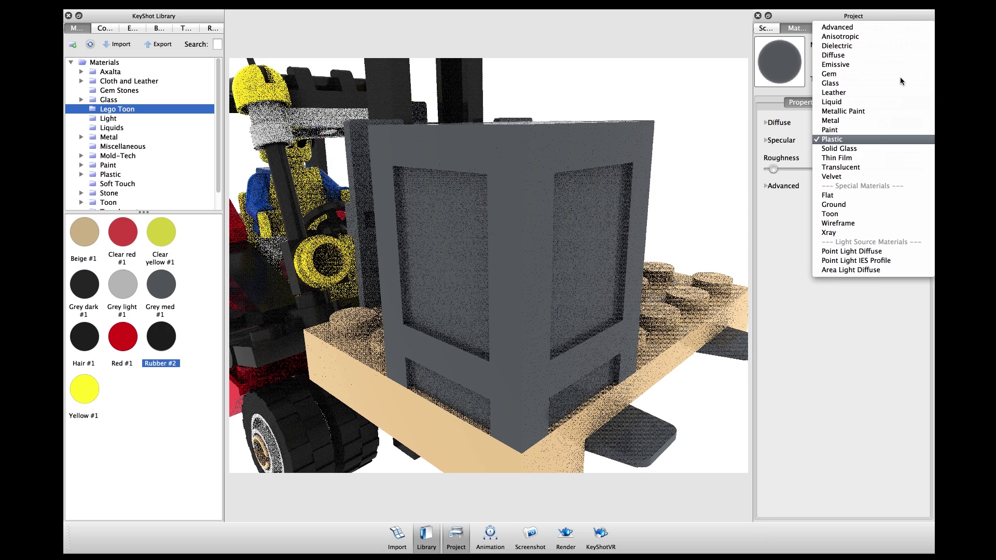
click(889, 213)
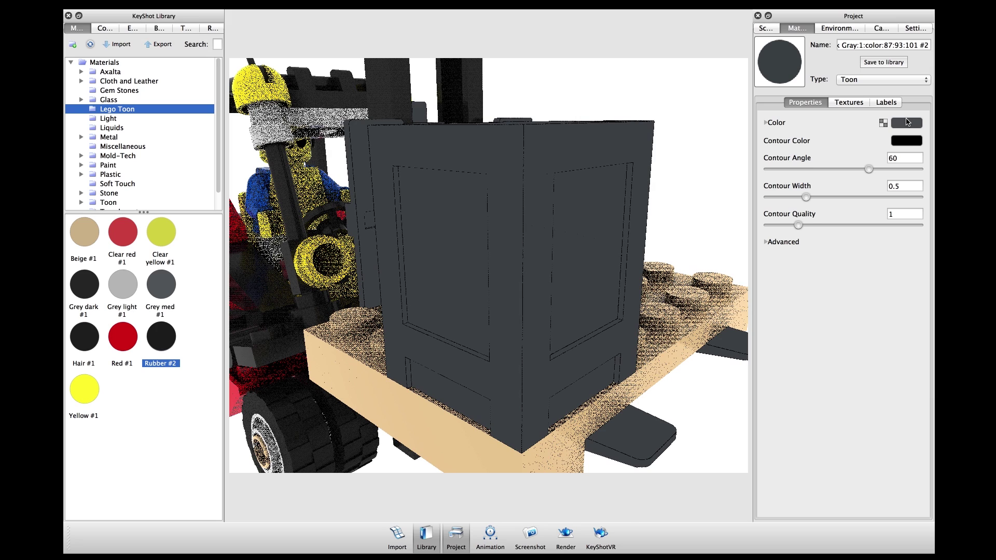
click(906, 123)
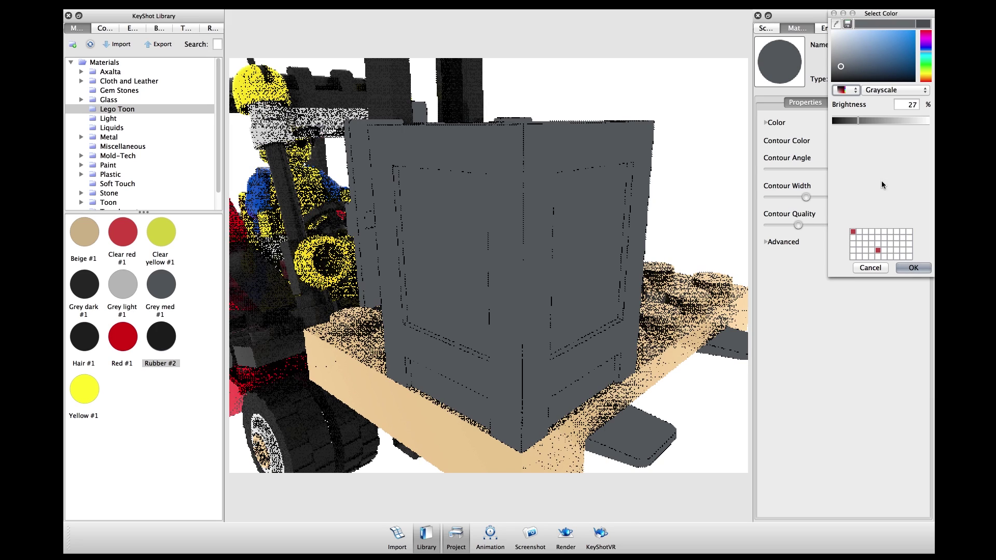
click(913, 268)
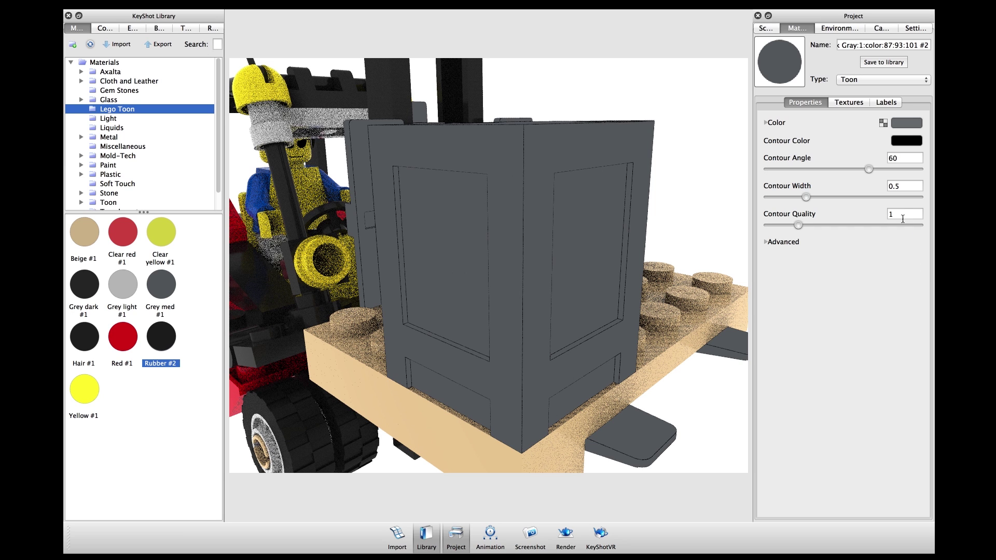
click(907, 141)
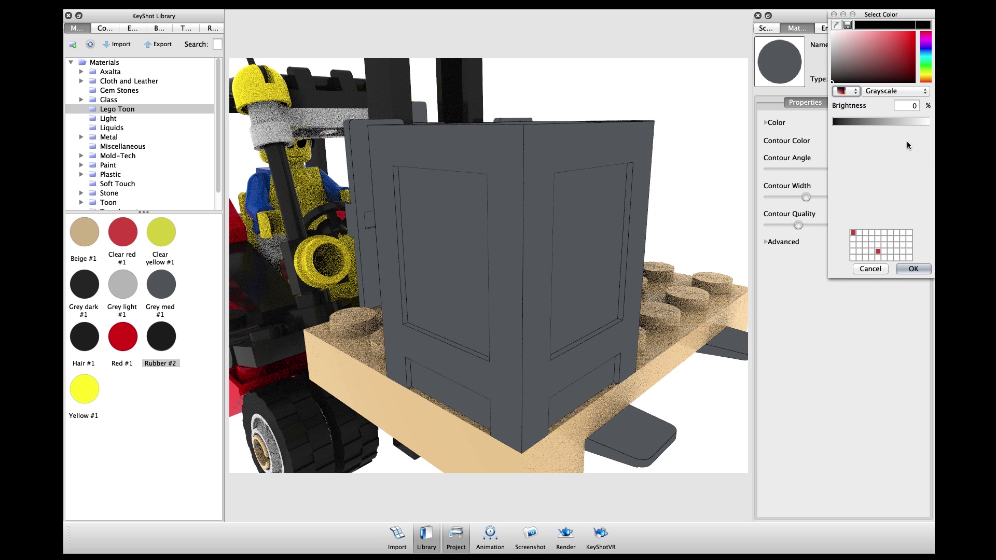
click(908, 269)
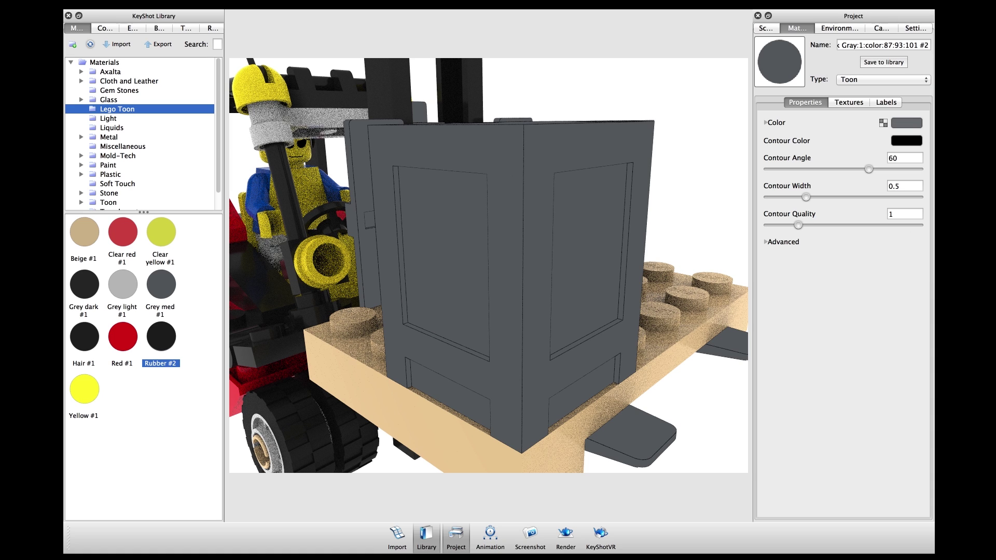
click(912, 159)
Set the crate's Contour Angle to 40 and Contour Width to 1.2.
key(Tab)
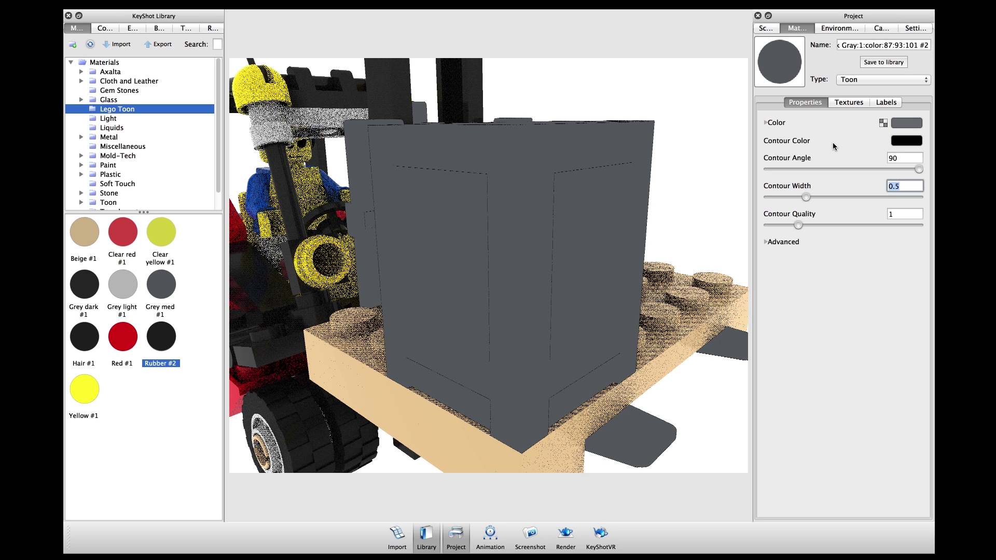
key(shift+Tab)
text(40)
key(Tab)
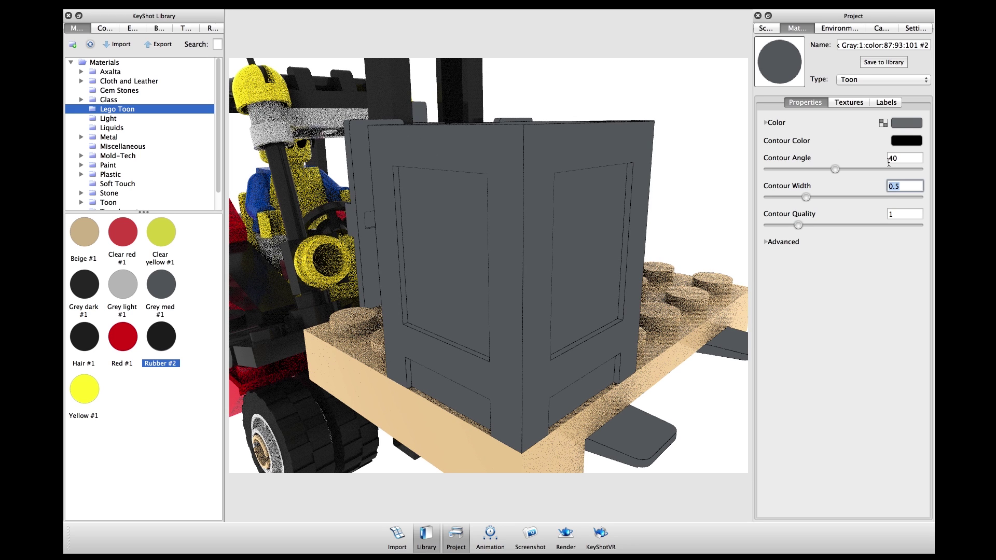
text(1)
key(Tab)
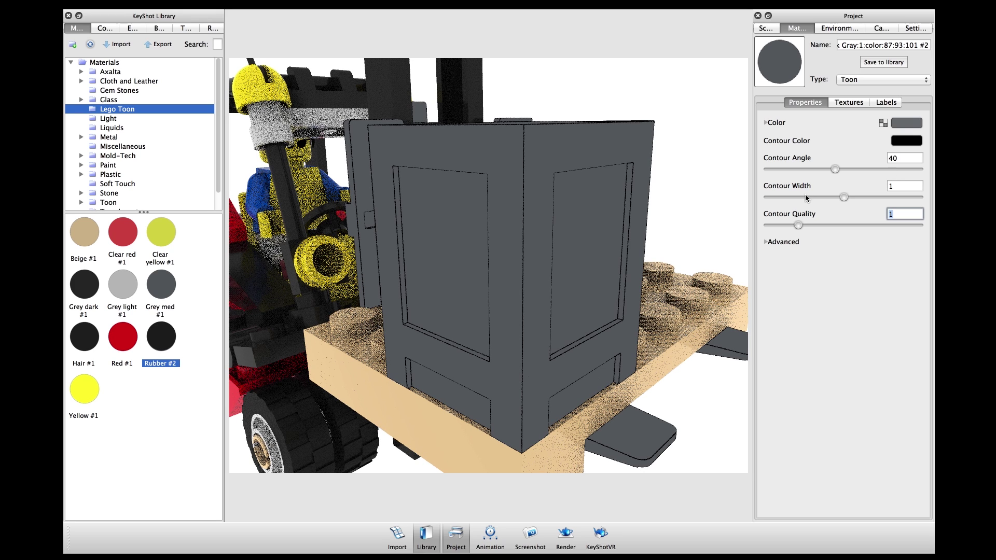
drag(845, 198, 896, 198)
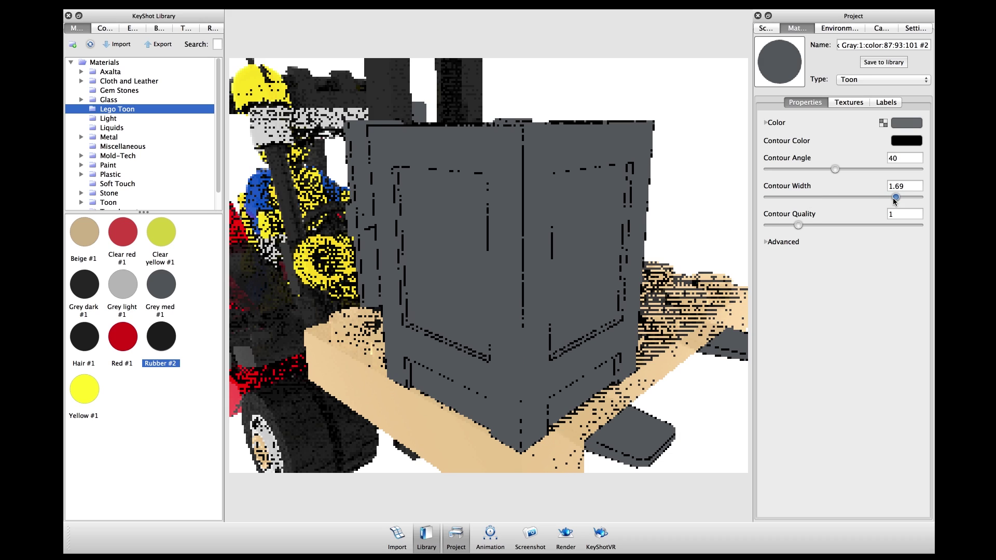
double_click(905, 189)
text(1.2)
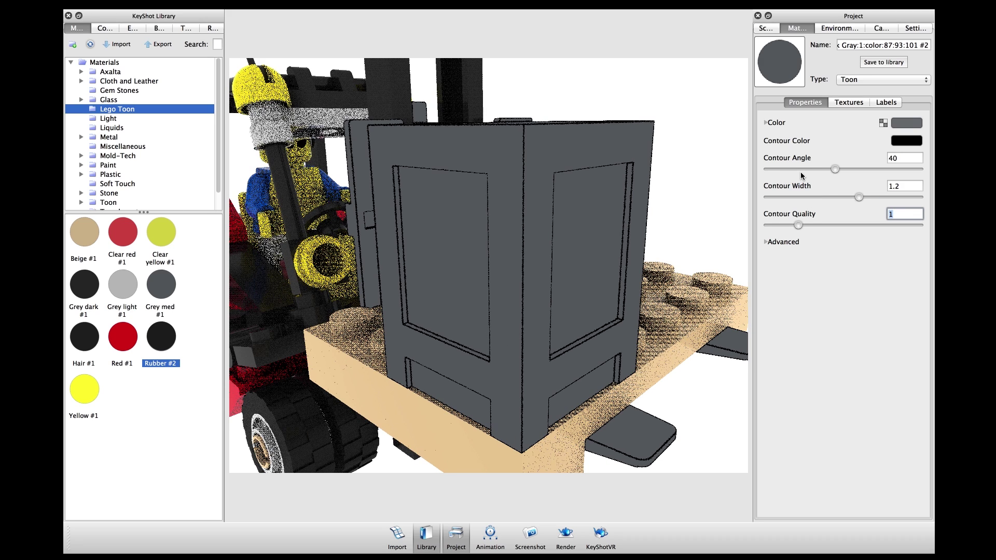
key(Tab)
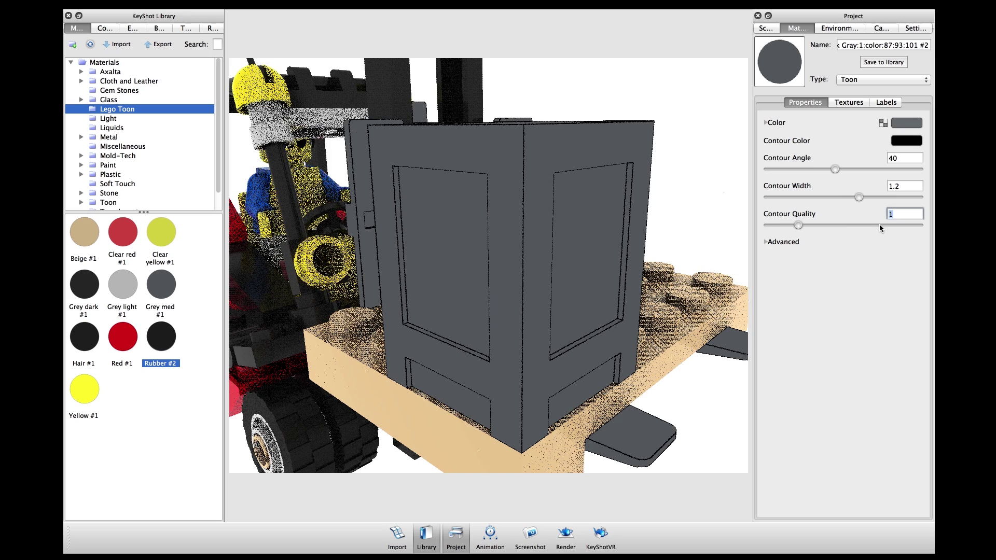
Set the crate's Contour Quality to 4.
text(0)
key(Return)
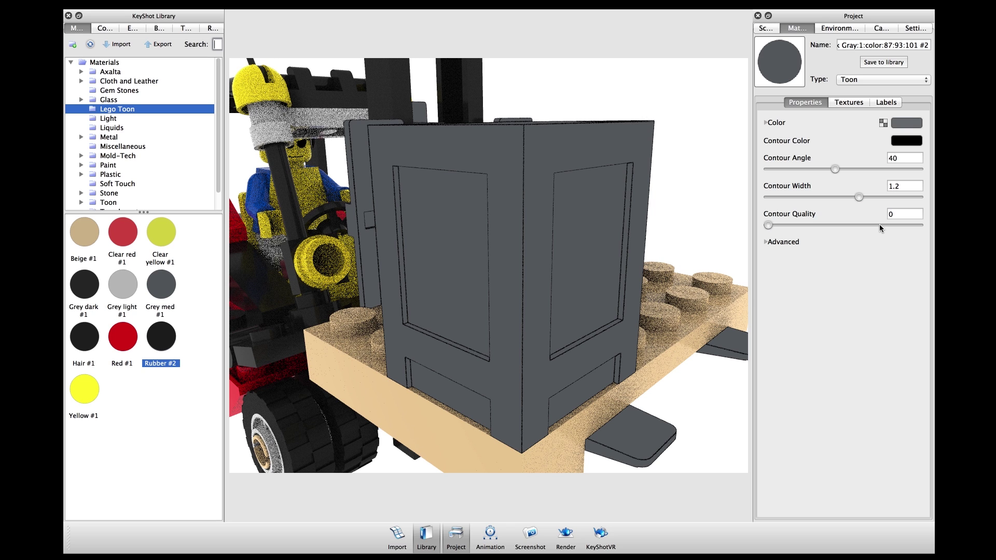
click(908, 213)
text(4)
key(Tab)
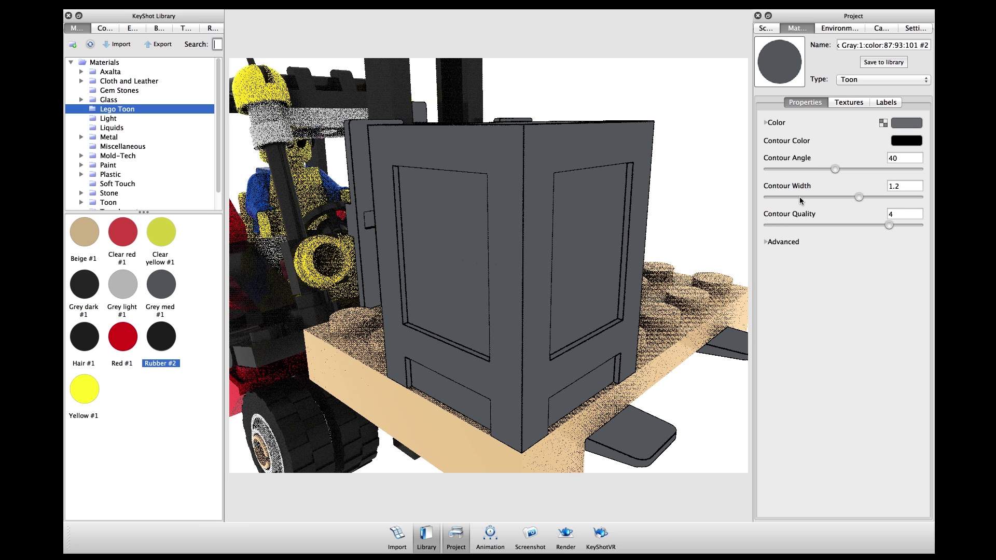
Look down on the crate and give the pallet the Lego Toon Beige #1 material.
click(594, 216)
scroll(594, 216, down, 10)
drag(593, 215, 471, 268)
scroll(470, 268, up, 4)
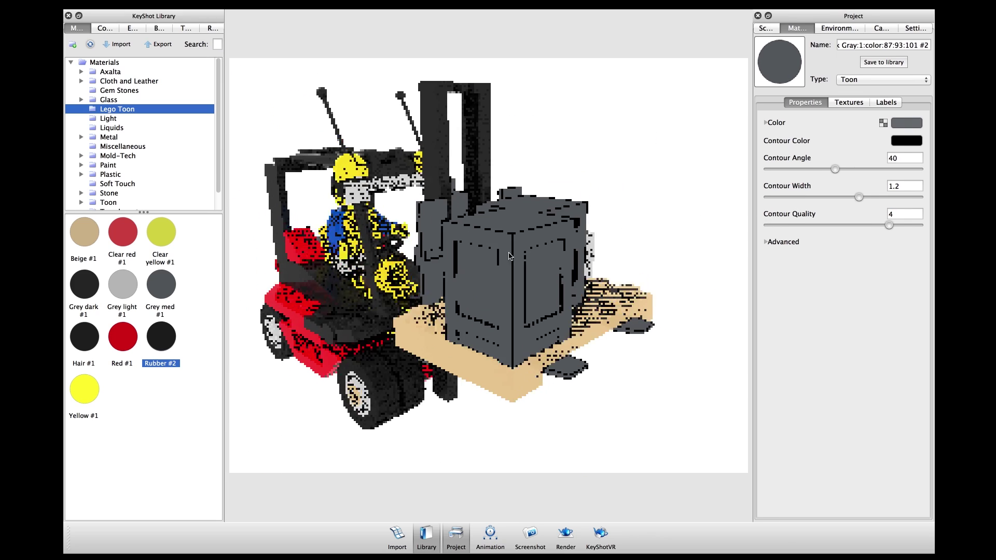
middle_drag(471, 264, 488, 253)
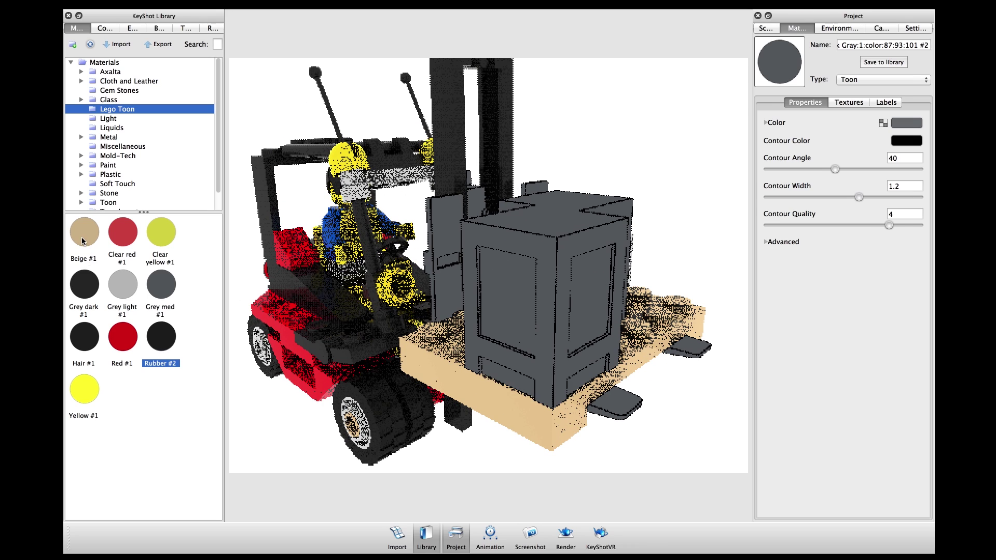
drag(83, 239, 491, 391)
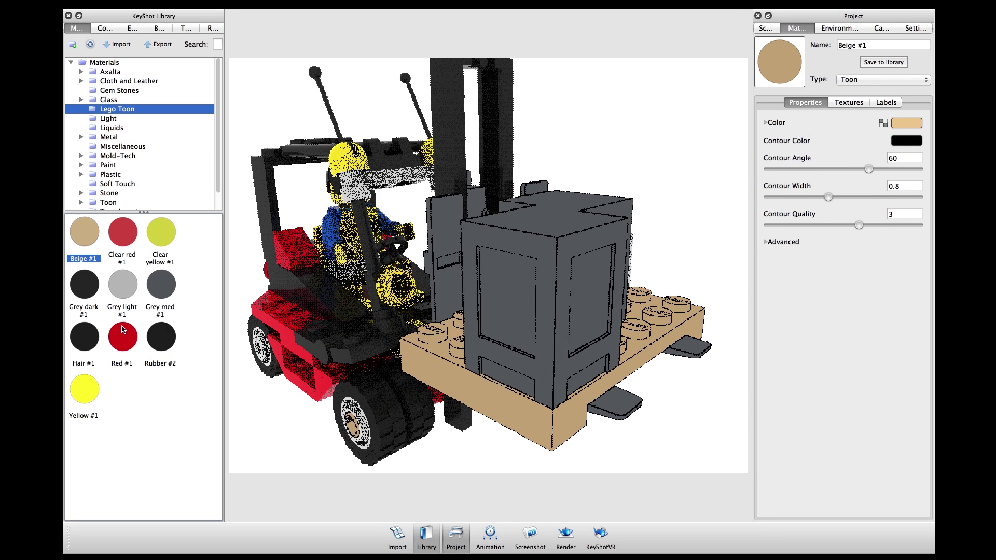
Apply Red #1 to the body, Clear yellow #1 to the light, Grey dark #1, and Rubber #2 to the wheel.
drag(123, 336, 276, 328)
drag(161, 232, 393, 301)
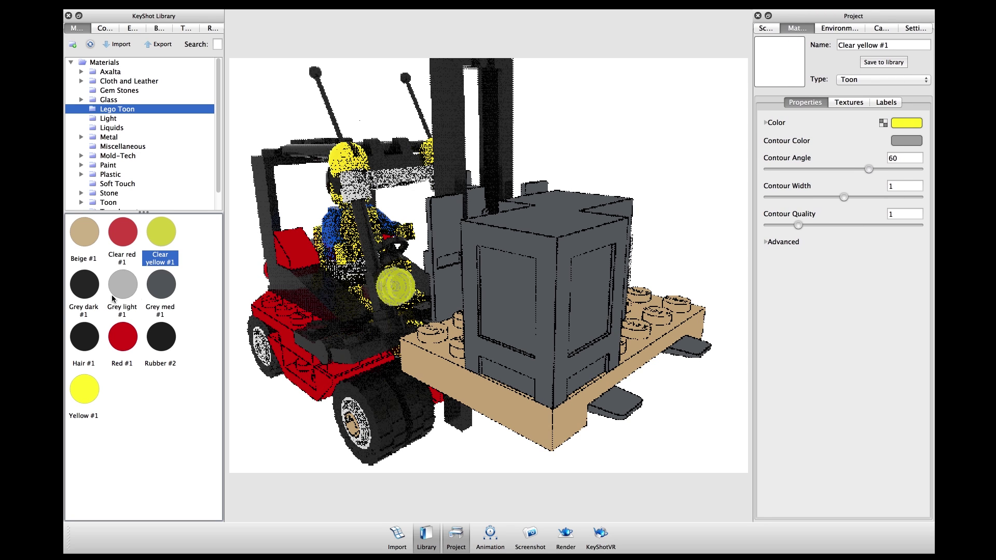
drag(73, 303, 311, 291)
drag(161, 337, 429, 444)
From the rear, apply Clear red #1 to the forklift's tail light.
drag(327, 373, 701, 319)
drag(127, 245, 450, 322)
drag(558, 328, 337, 326)
scroll(460, 318, down, 4)
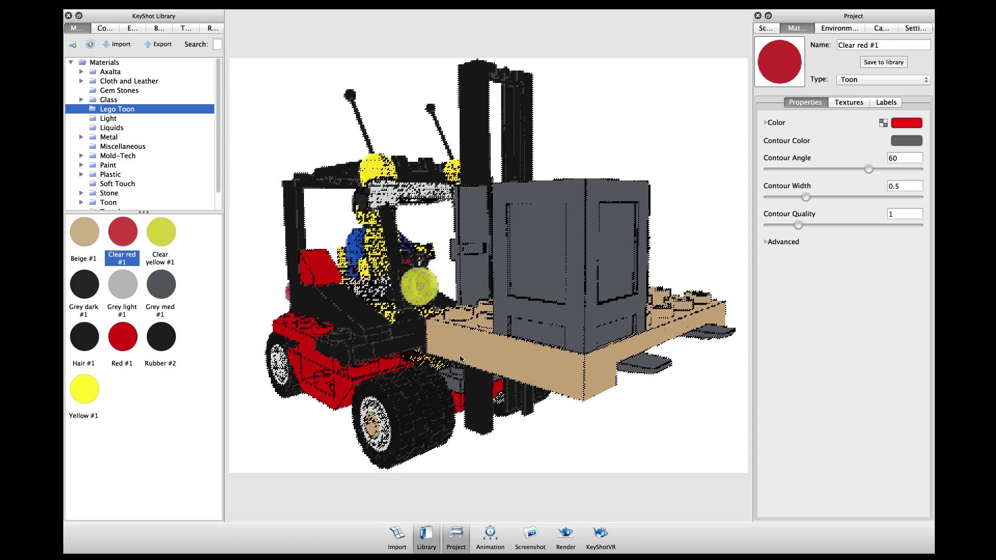
Enable Environment Shadows in the Advanced options of the grey box and beige pallet materials.
double_click(594, 291)
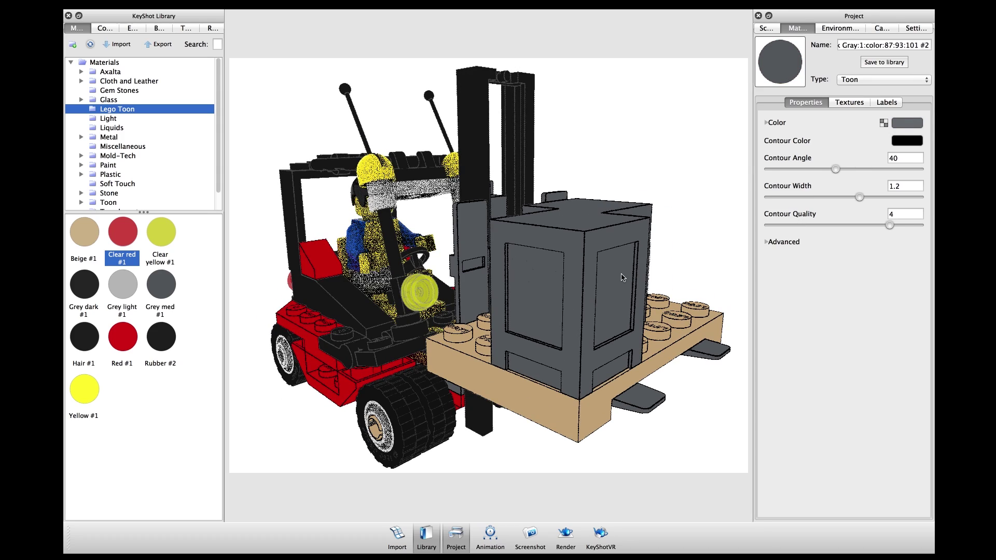
click(767, 242)
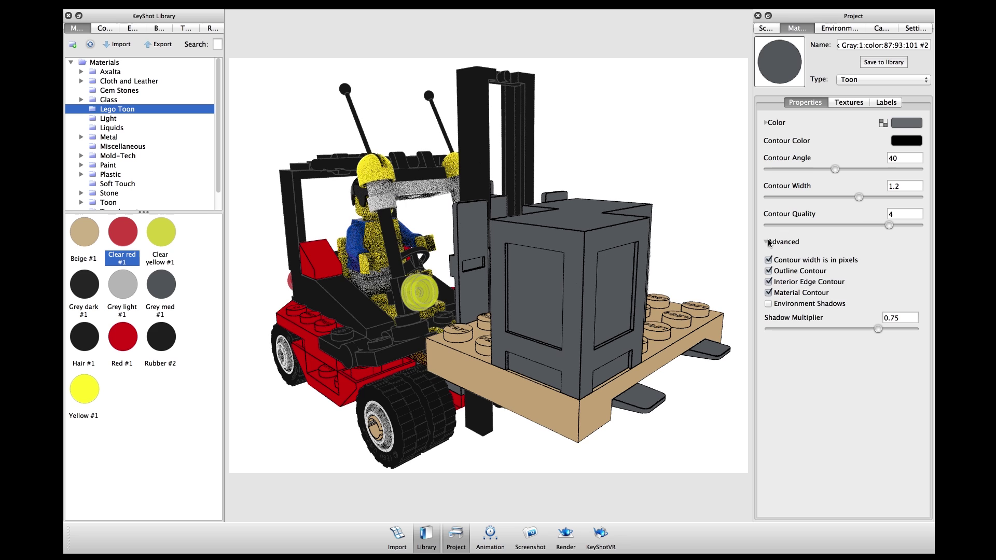
click(786, 304)
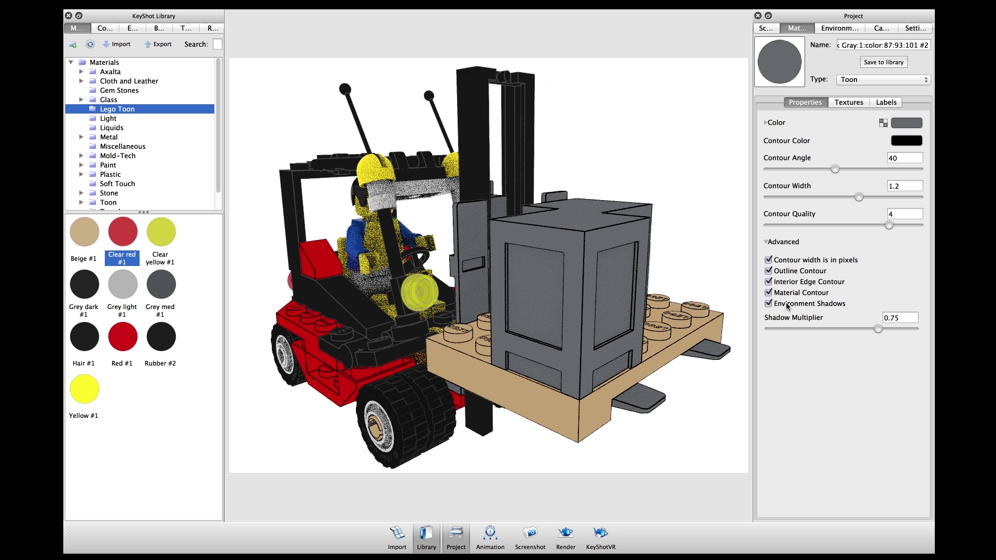
double_click(676, 331)
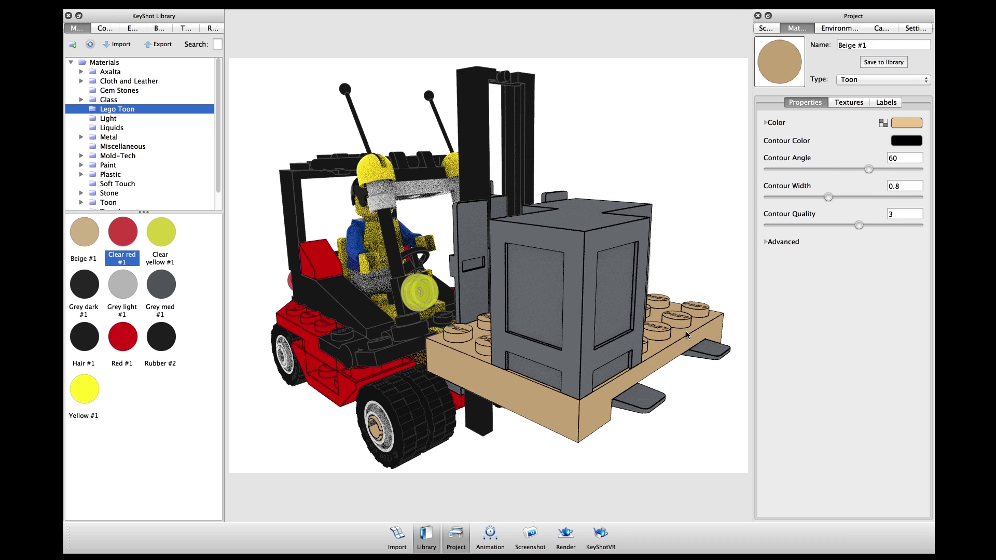
click(766, 242)
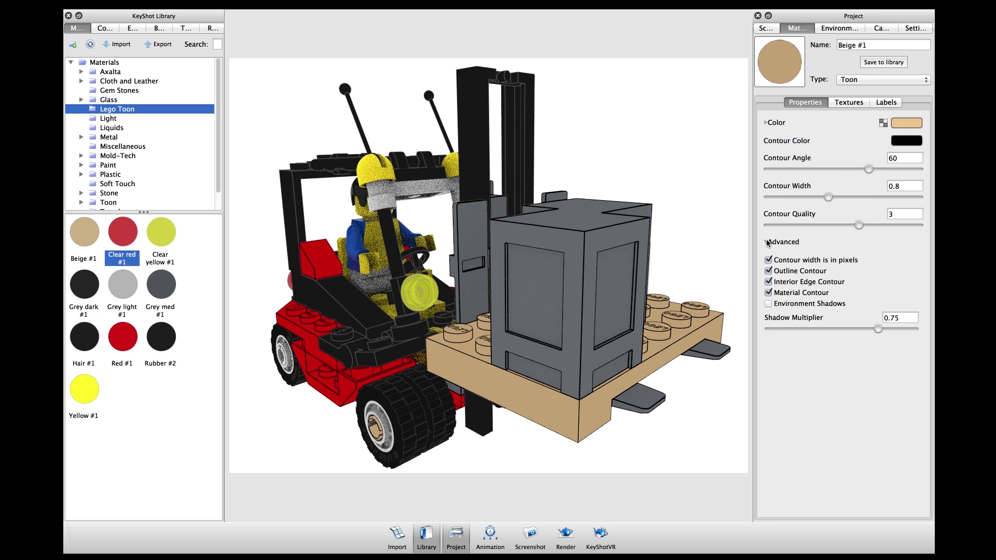
click(786, 303)
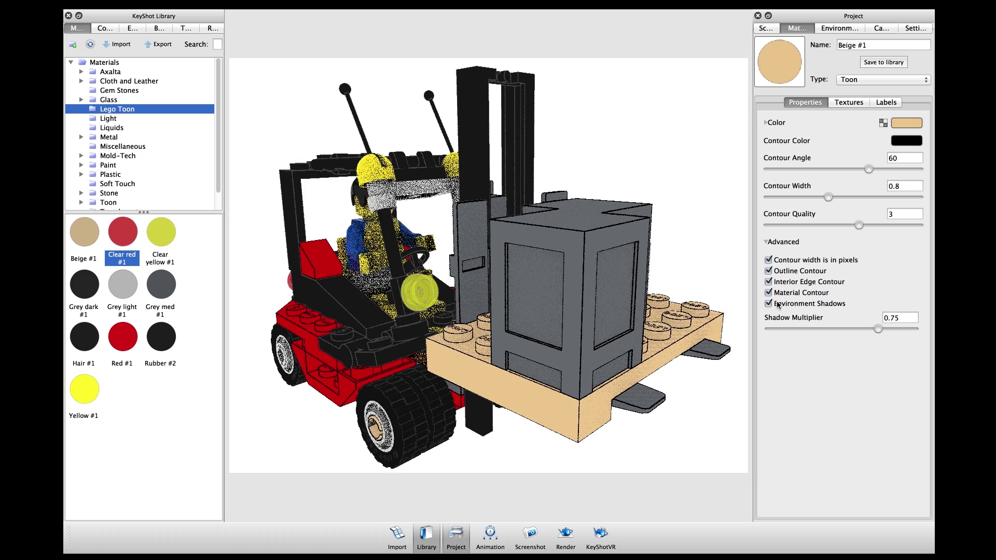
Lower the grey box material's Shadow Multiplier to 0.341.
scroll(584, 297, up, 8)
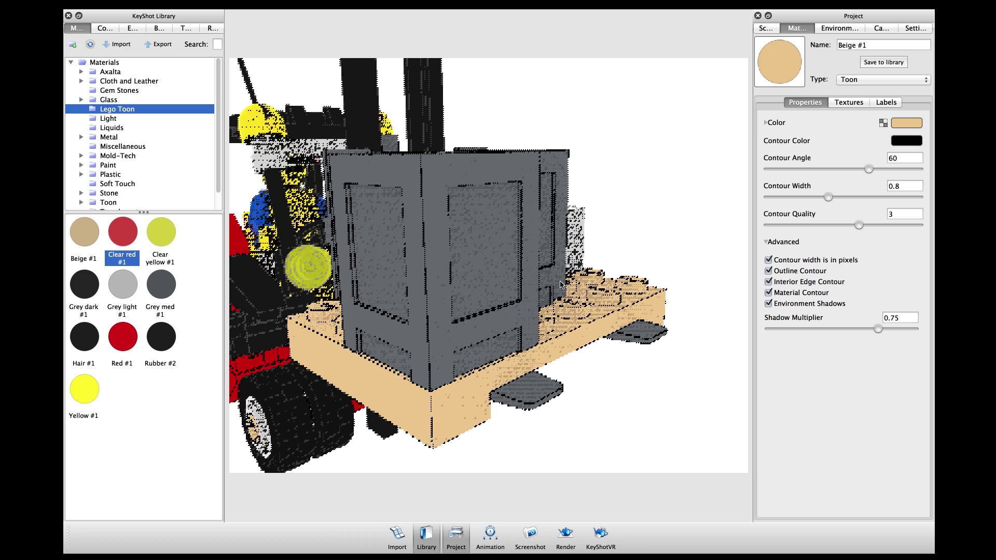
double_click(529, 245)
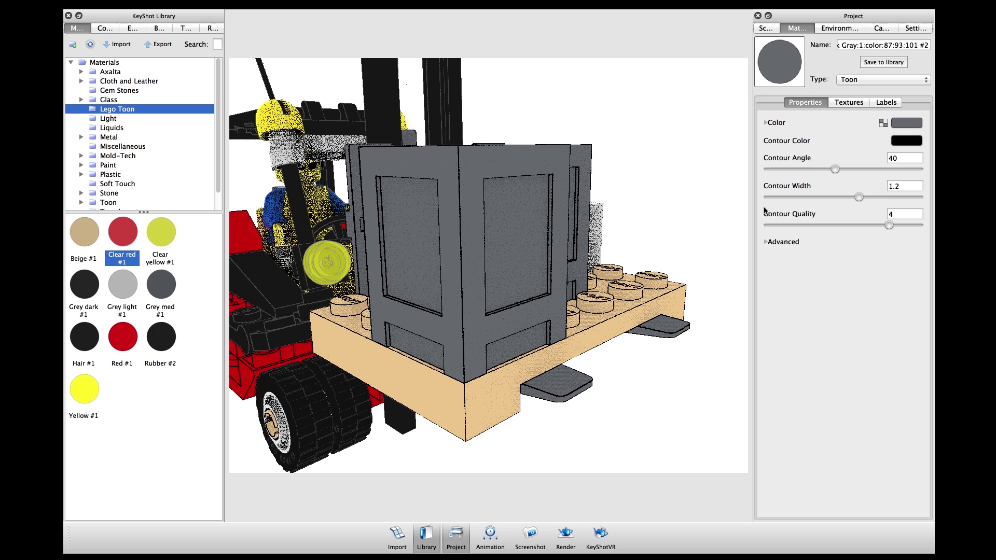
click(767, 243)
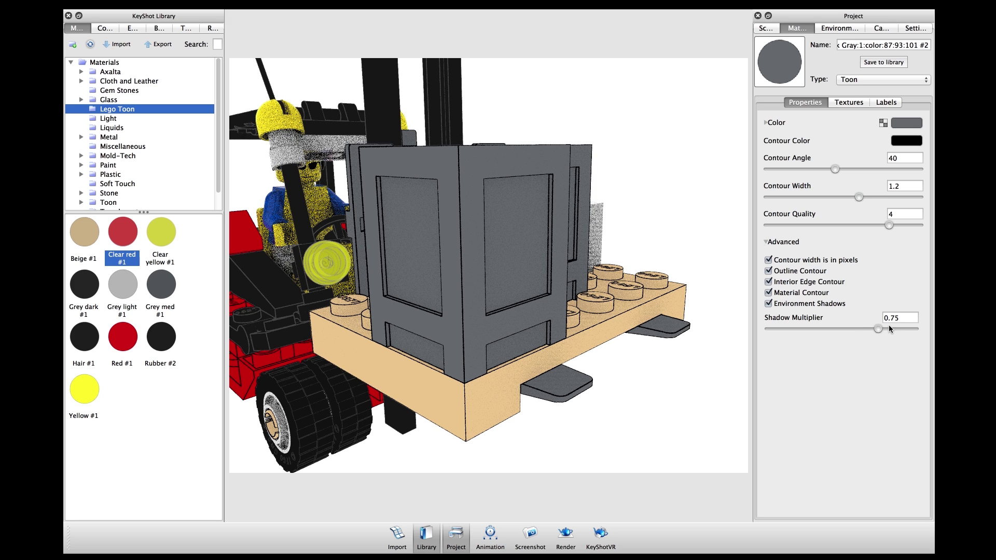
click(882, 329)
drag(878, 328, 807, 329)
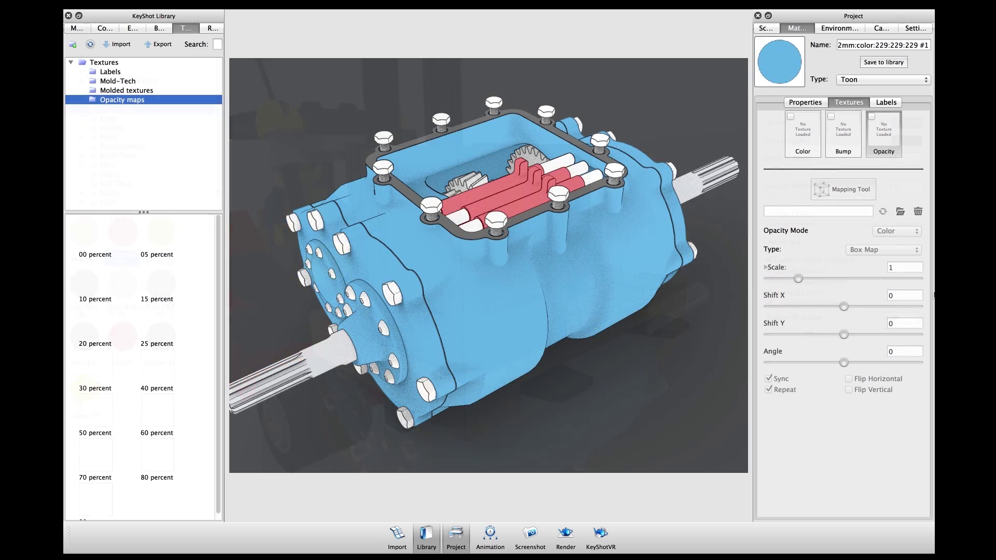
Put the '20 percent' opacity map on the blue housing material's Opacity slot to reveal the internal gears.
drag(742, 147, 625, 321)
scroll(625, 322, up, 10)
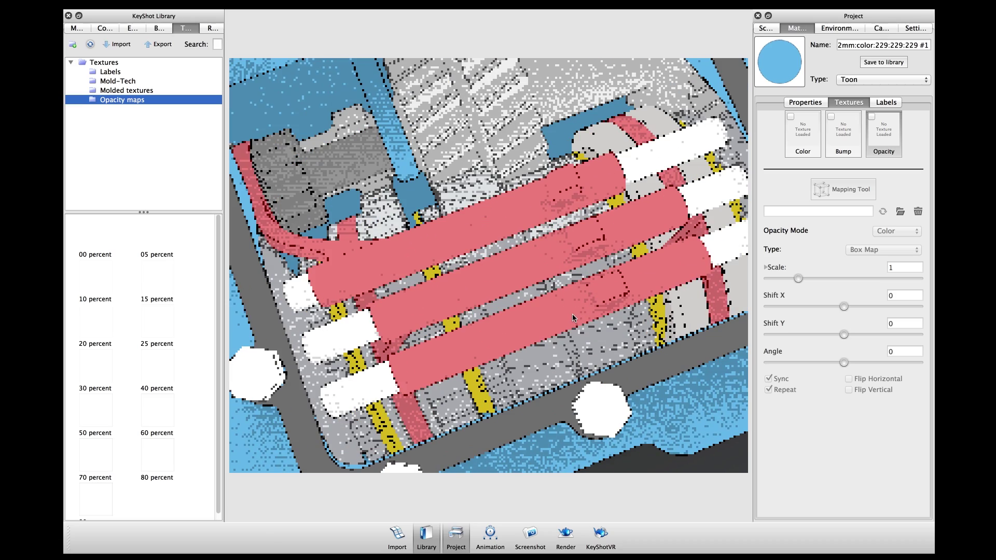
drag(582, 381, 584, 282)
scroll(558, 264, down, 8)
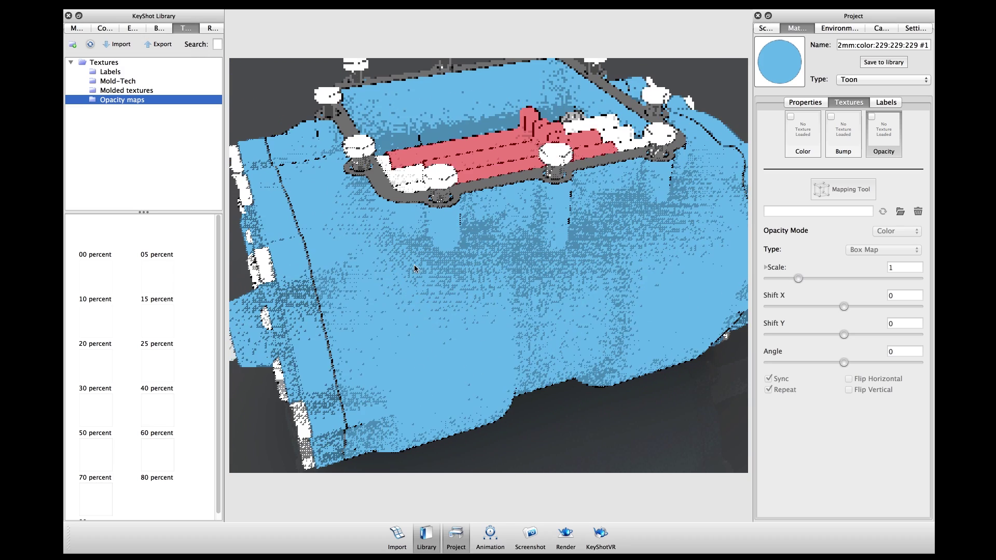
scroll(543, 283, down, 5)
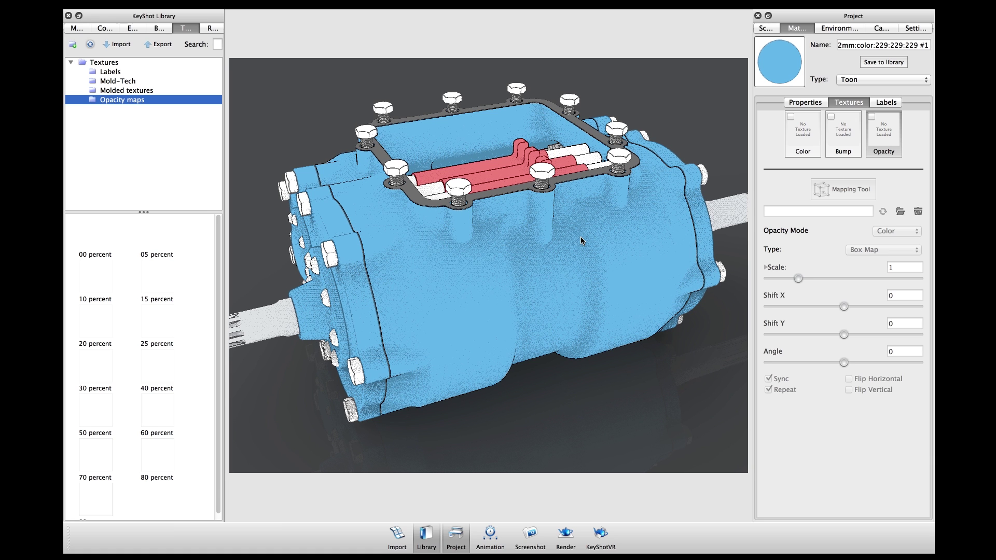
drag(96, 319, 892, 140)
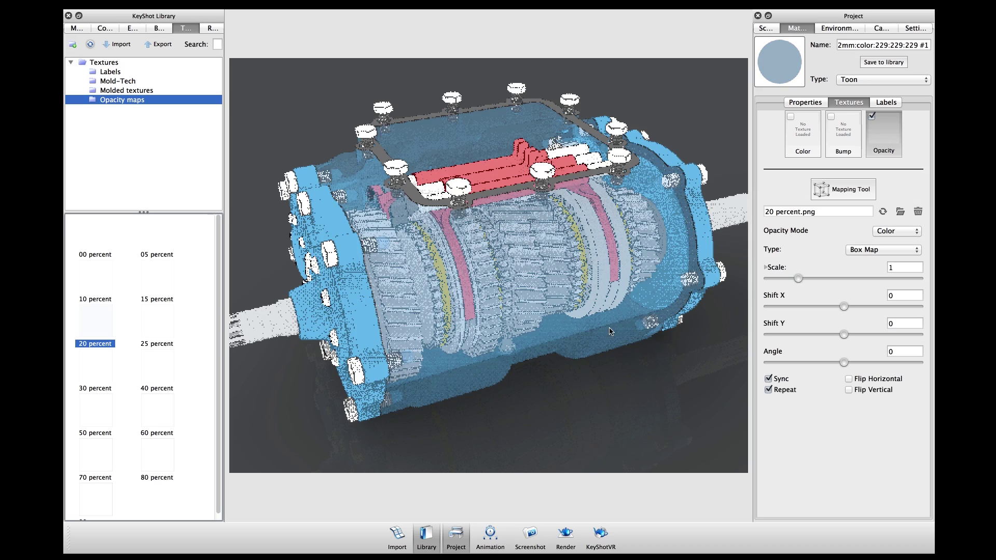
scroll(485, 327, up, 2)
drag(485, 327, 523, 333)
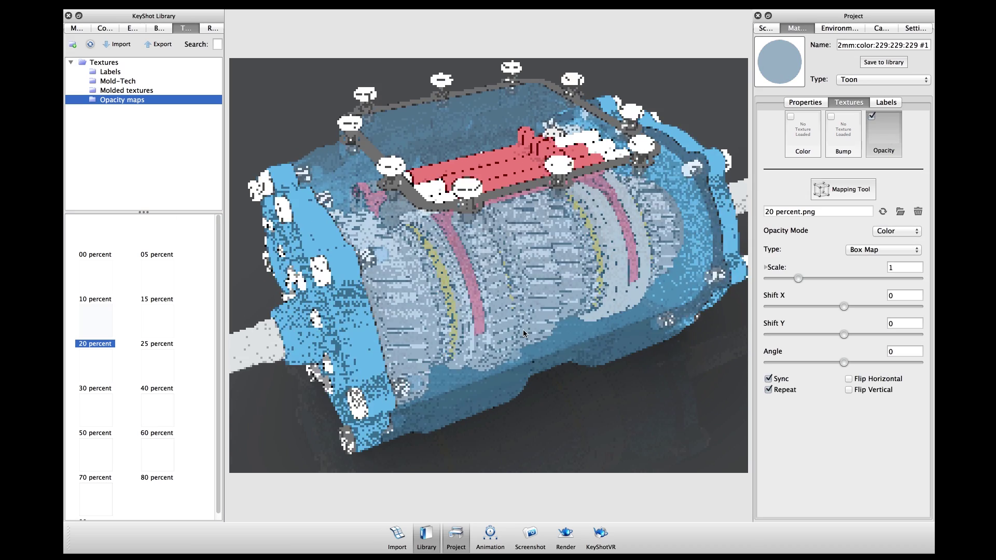
scroll(523, 333, down, 5)
scroll(581, 342, up, 3)
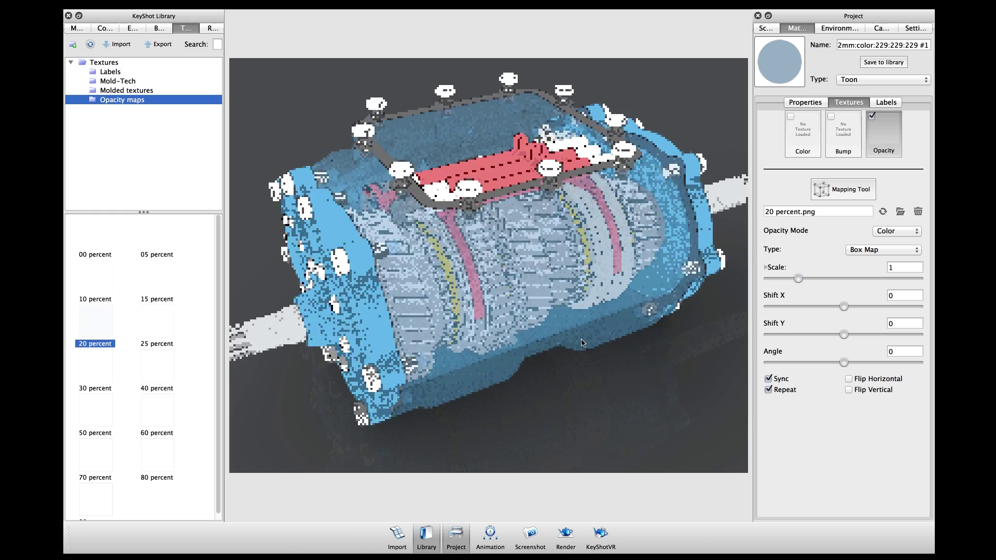
drag(581, 343, 540, 344)
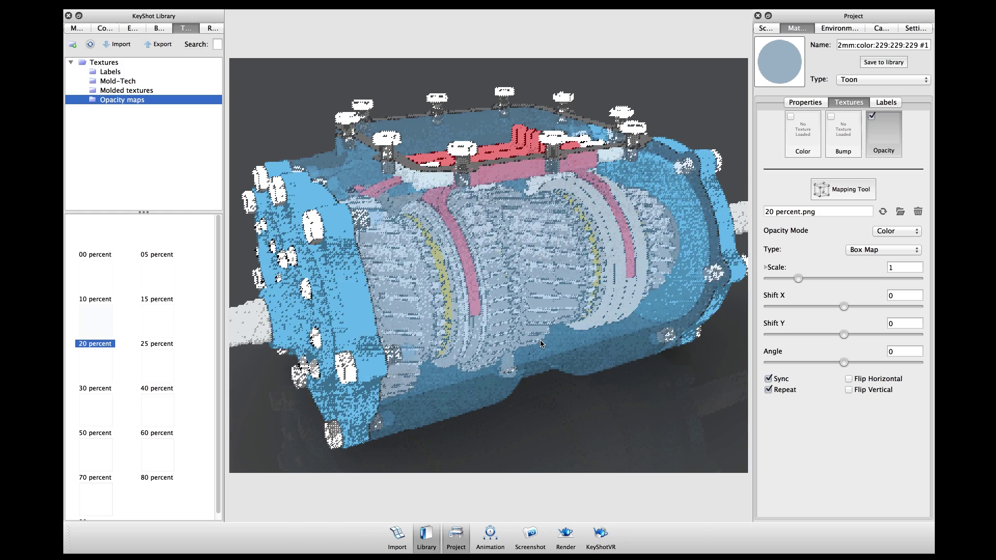